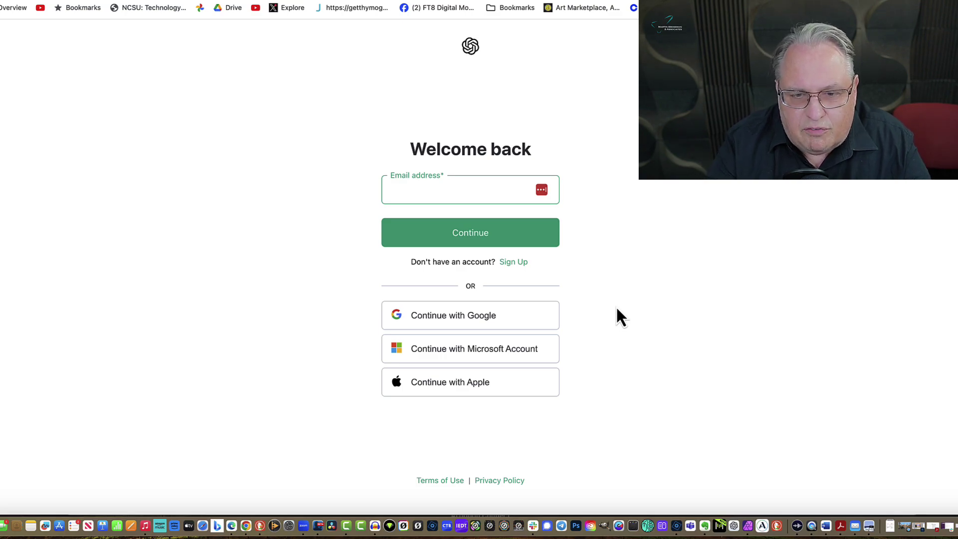
Leave the Welcome back login page for the Create an account sign-up form.
left_click(514, 265)
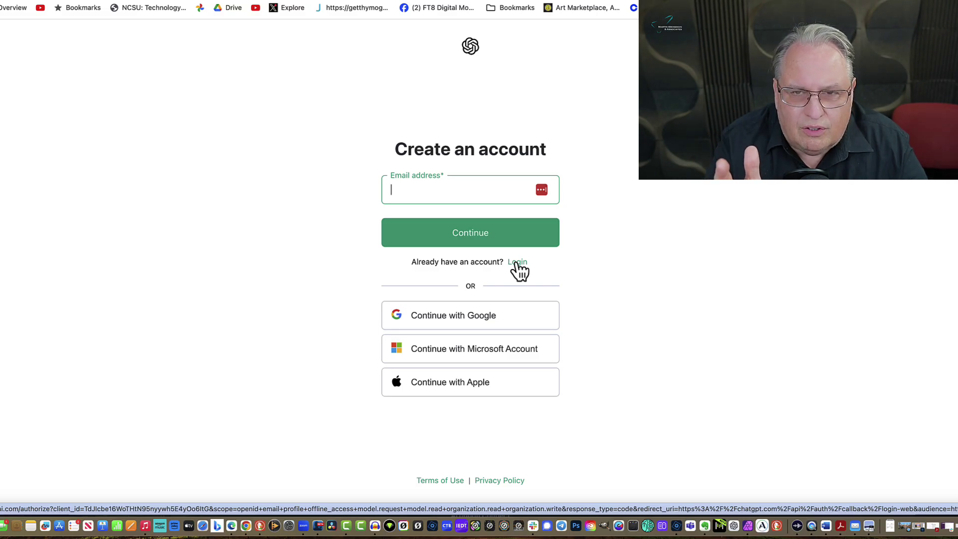
Sign up with Google, enter the name and birthday, and agree to the terms.
left_click(469, 324)
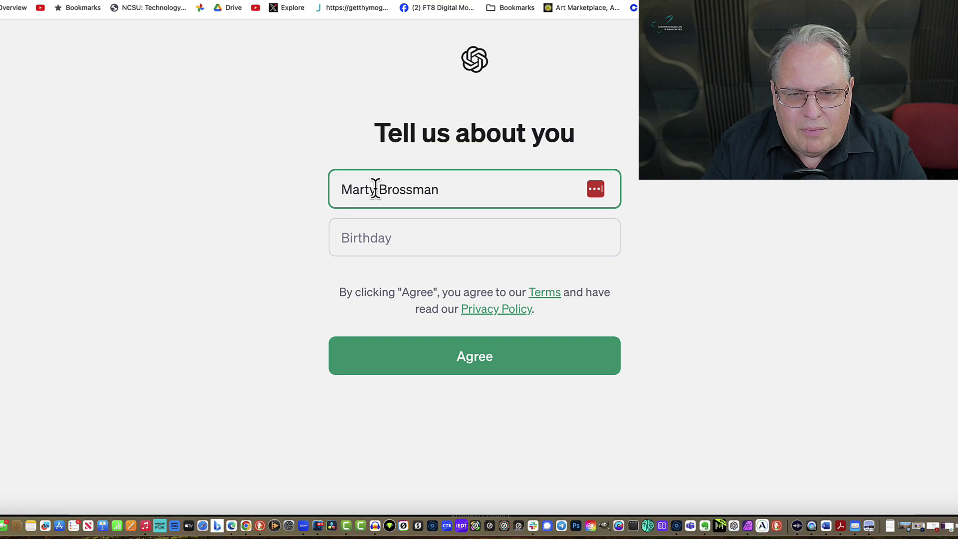
left_click(351, 238)
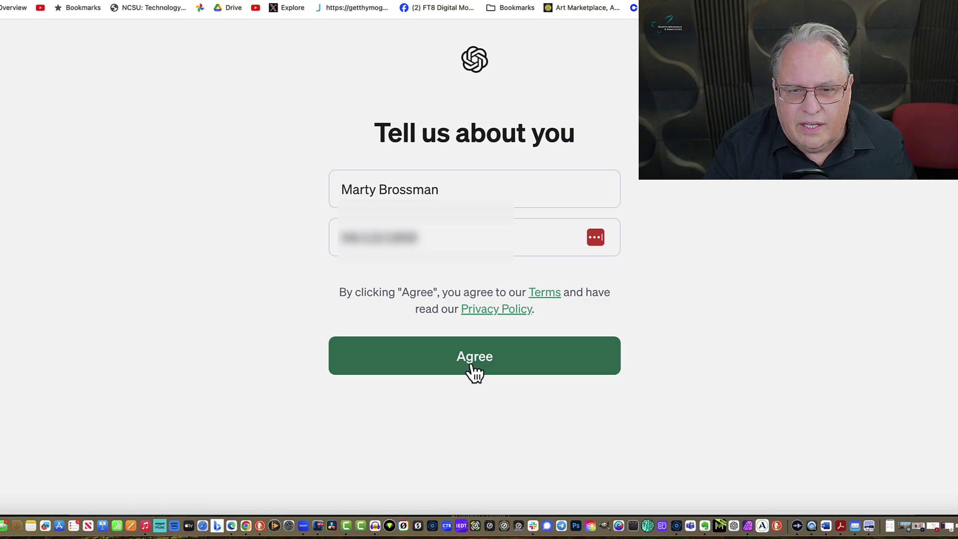
left_click(475, 373)
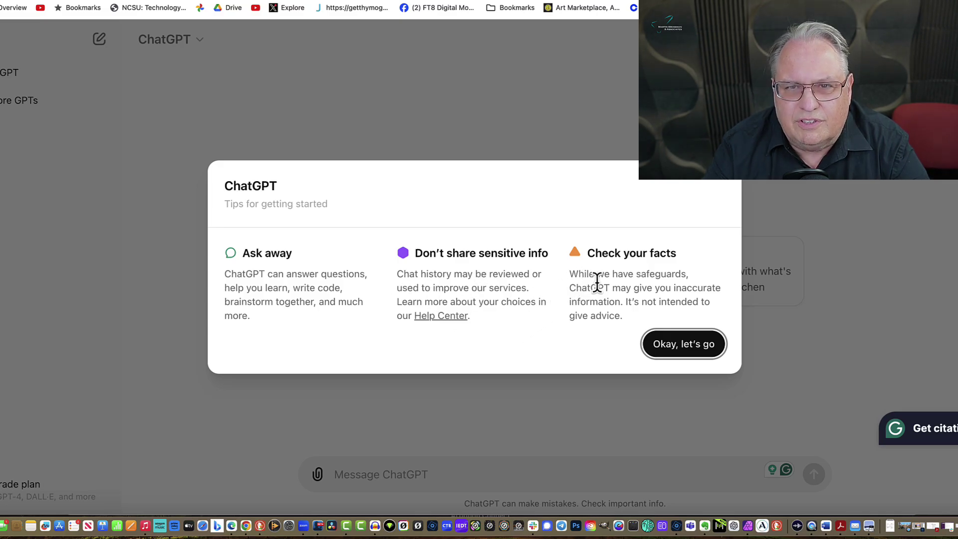
Close the Tips for getting started dialog with "Okay, let's go".
left_click(682, 349)
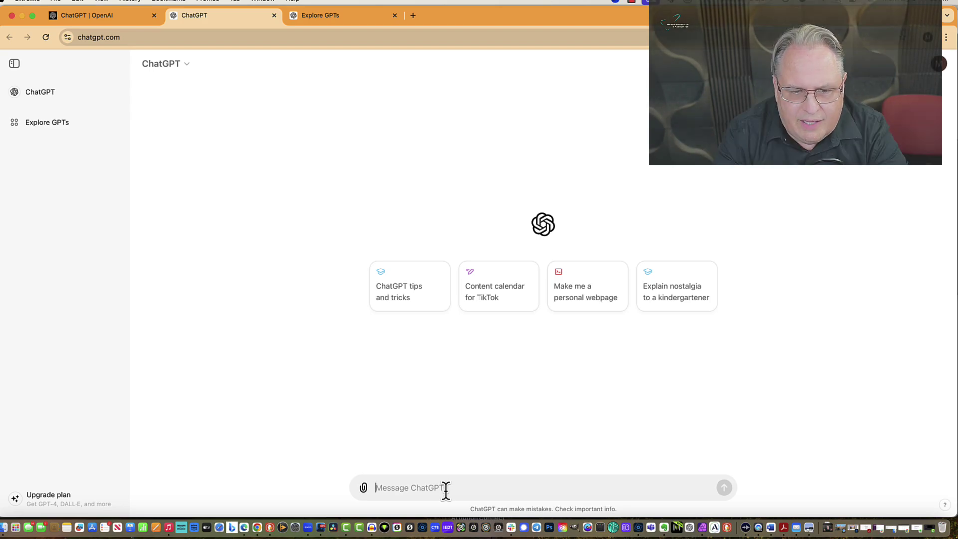
Ask ChatGPT "What is a ChatGPT Prompt?" in the message box.
type("What is ")
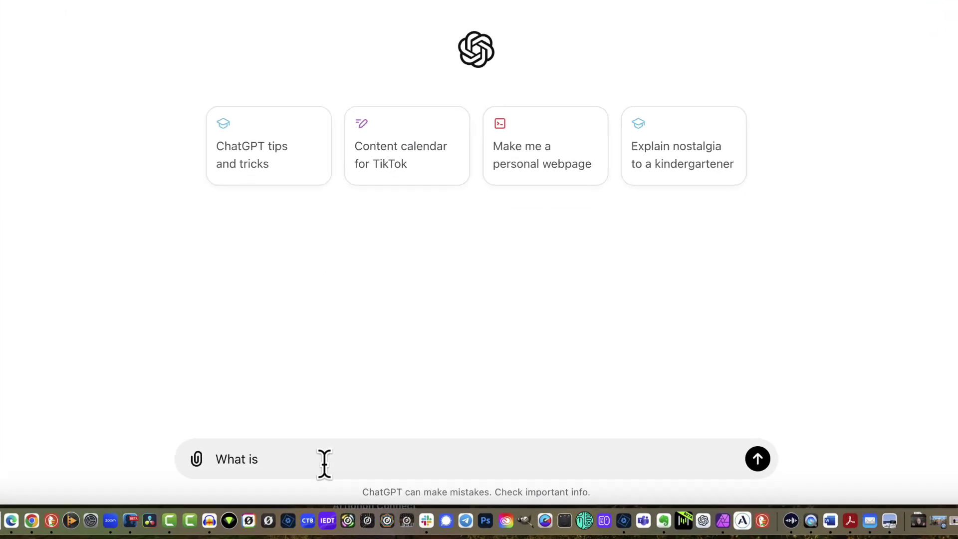
type("a ChatGPT Prompt?")
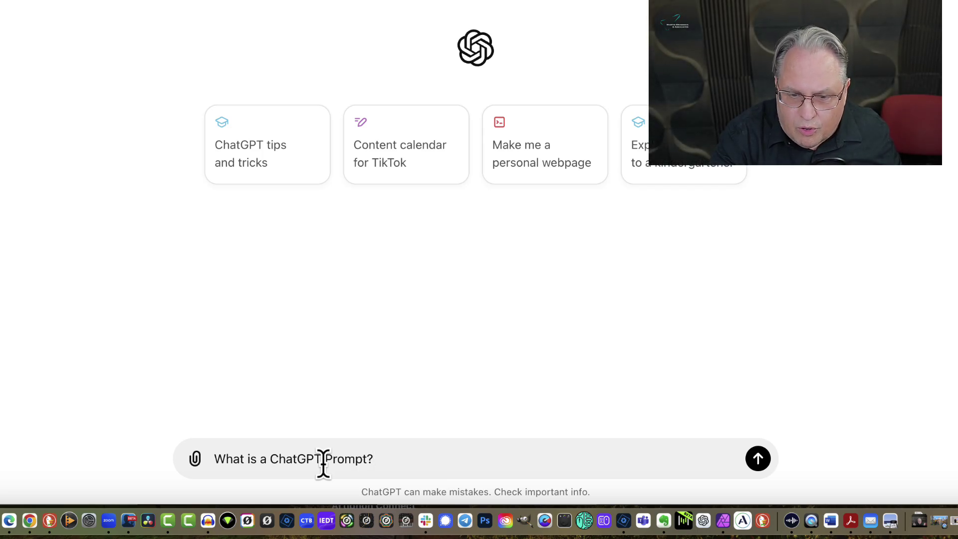
key("shift+Return")
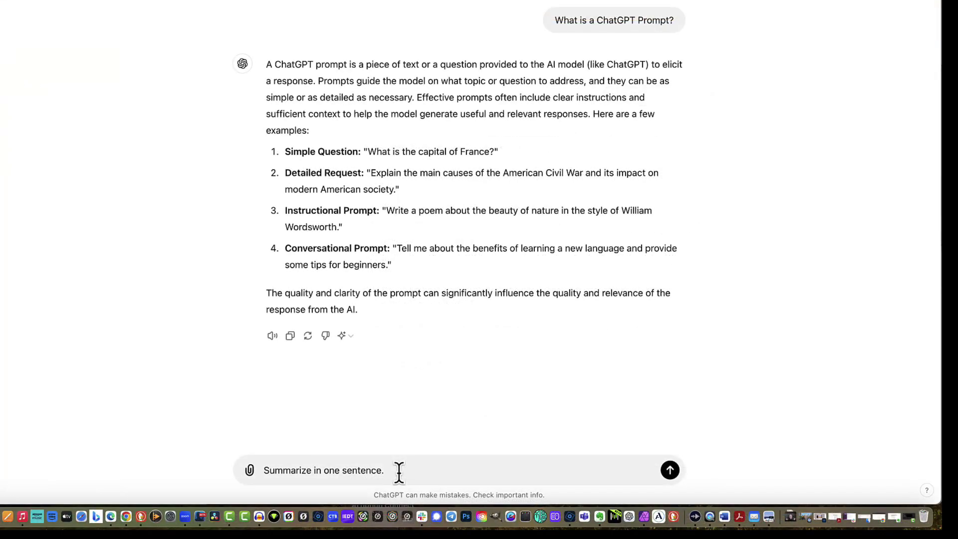
Send "Summarize in one sentence.", then request five examples of well-written prompts.
key("Return")
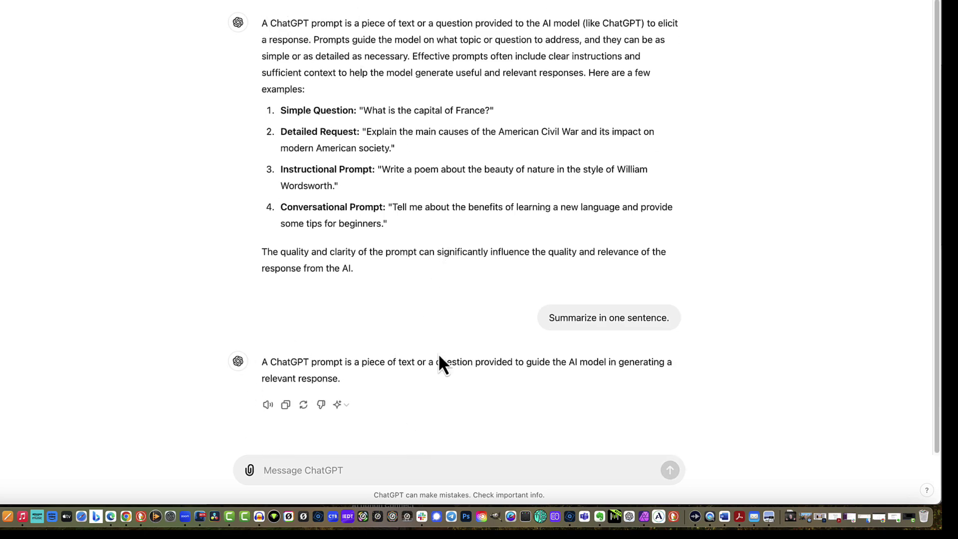
type("Show me a example.")
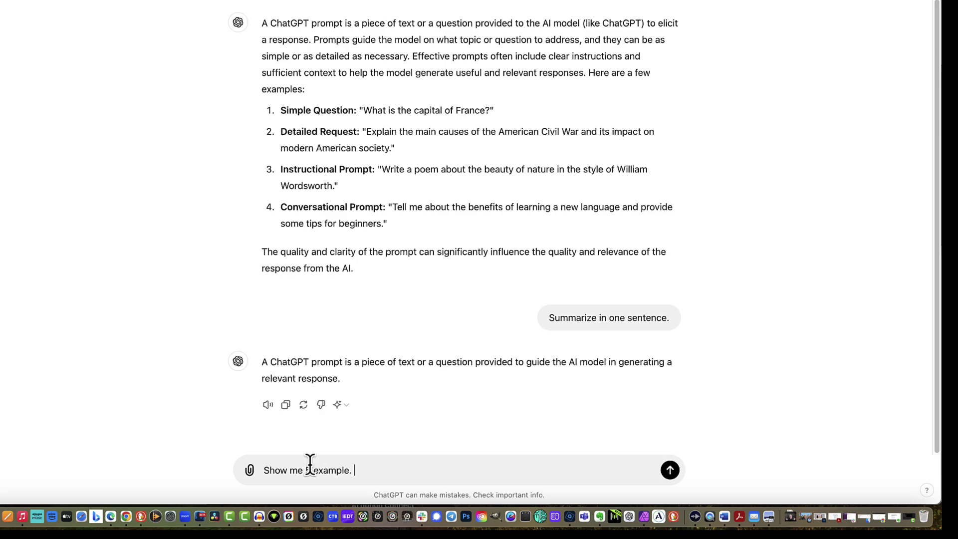
key("Return")
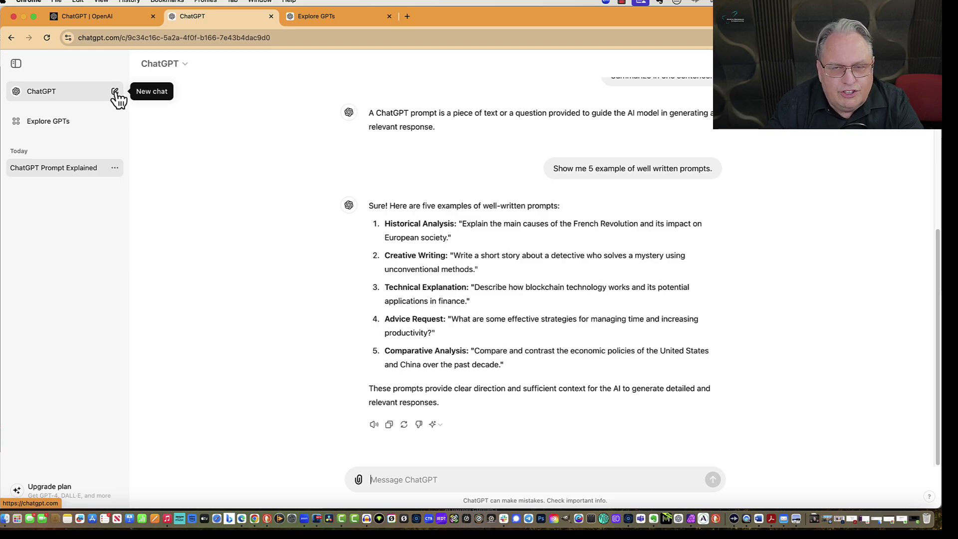
In a new chat, ask who a ham operator's call sign belongs to, then show the chat modes.
left_click(115, 93)
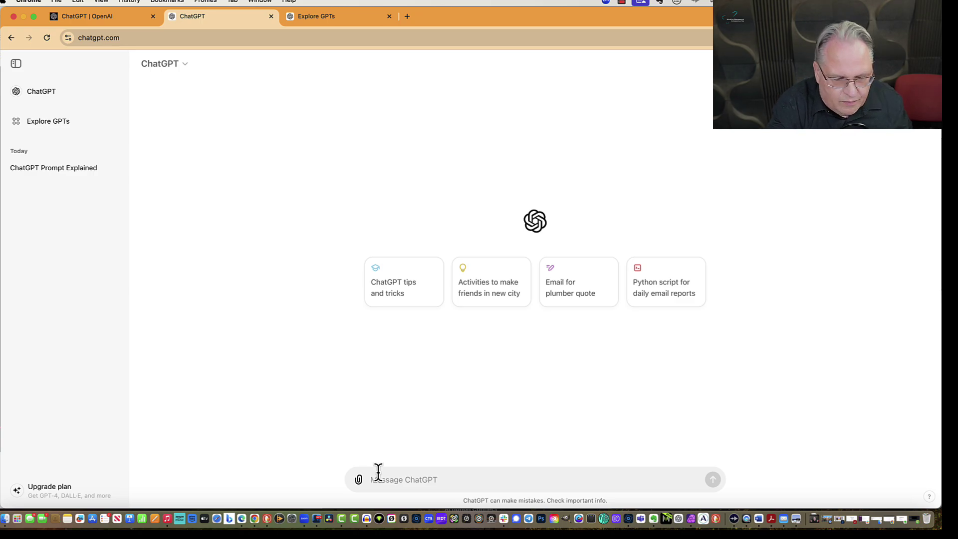
type("H")
key("BackSpace")
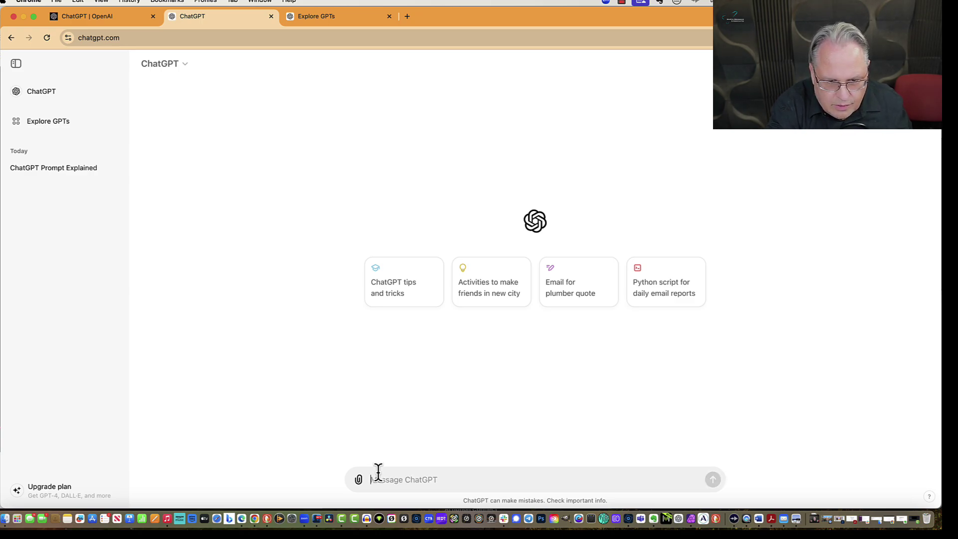
type("Tell me who i")
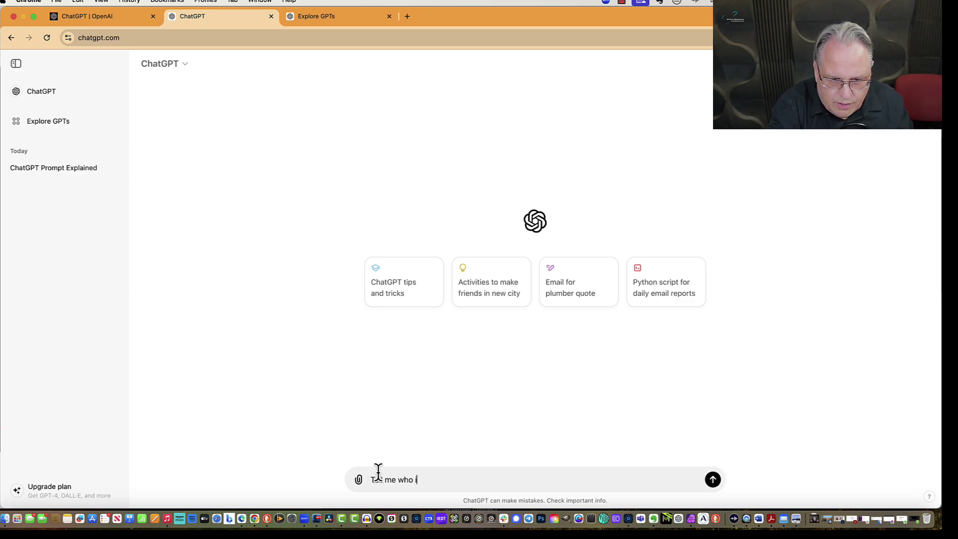
type("s the ham ")
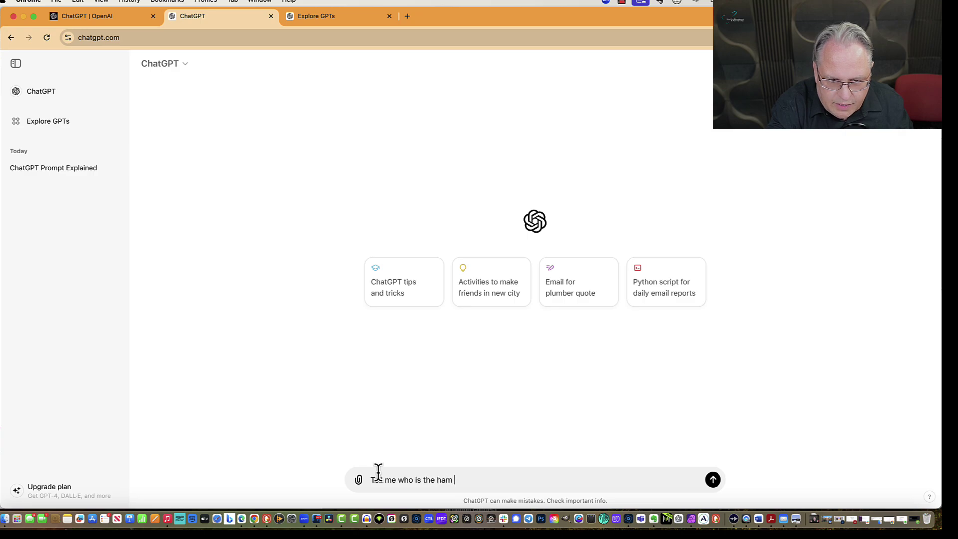
type("operator KI4CFS")
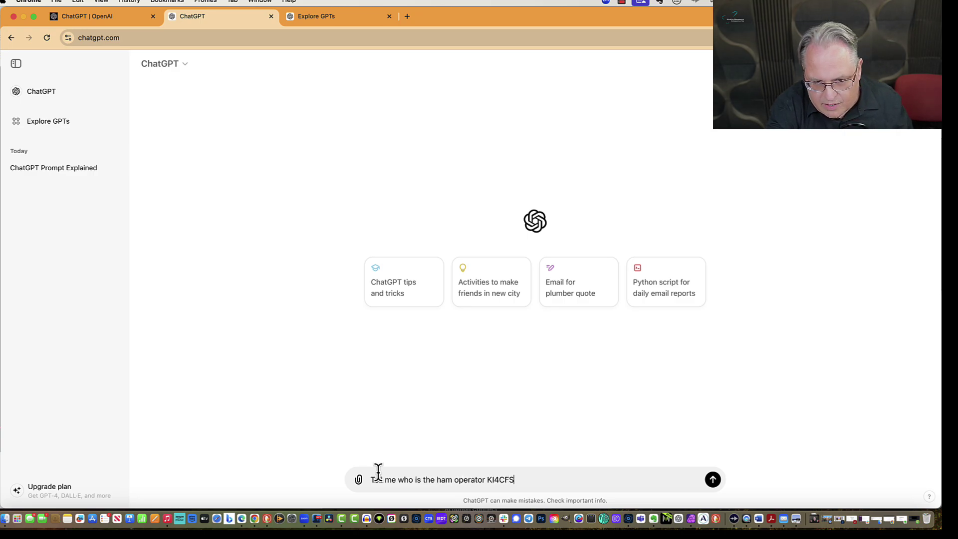
key("Return")
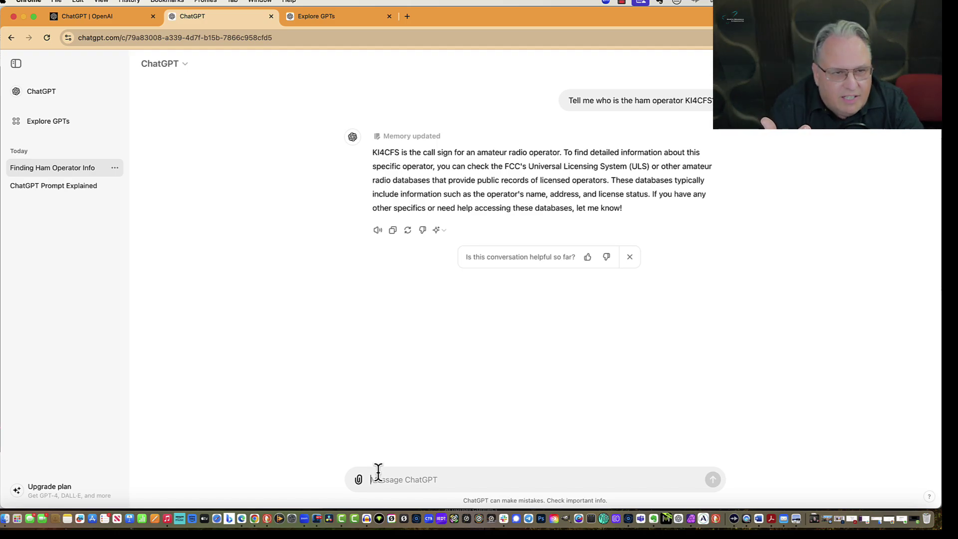
left_click(185, 65)
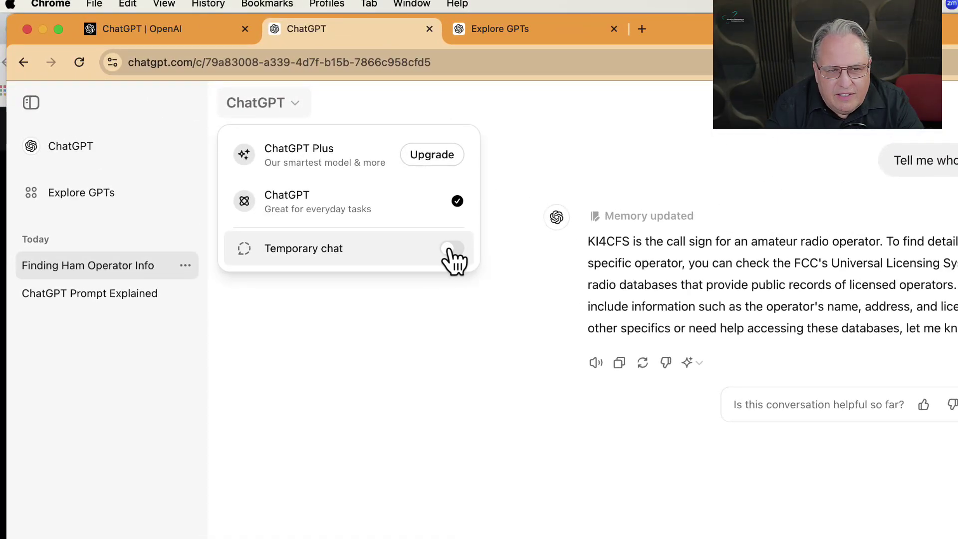
In a temporary chat, ask who a named person is, then "Where does he teach?".
left_click(450, 249)
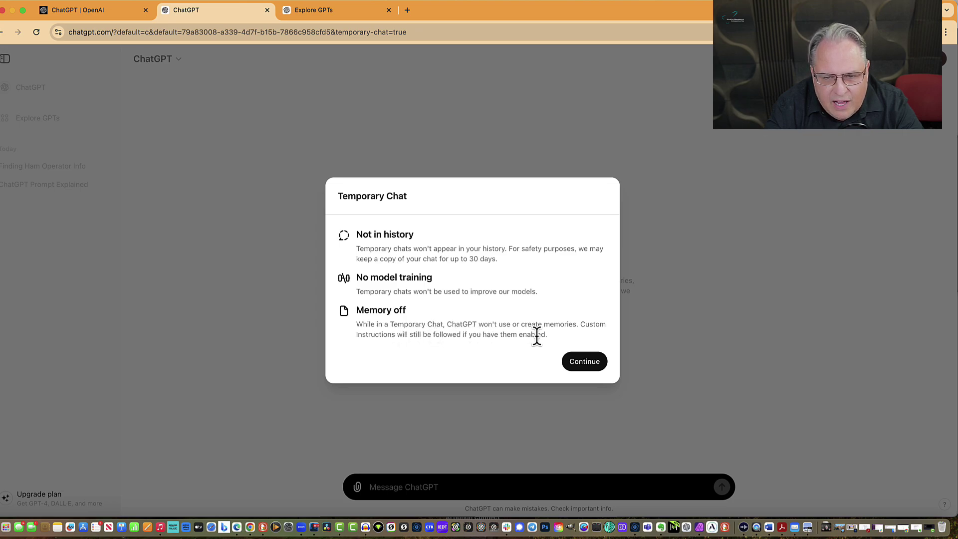
left_click(585, 363)
type("Who is Martin Brossman?")
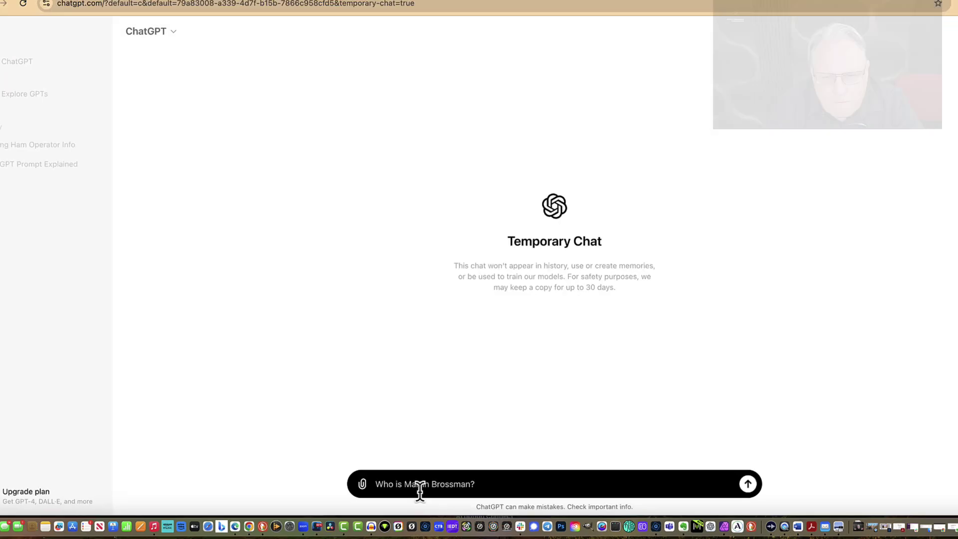
key("Return")
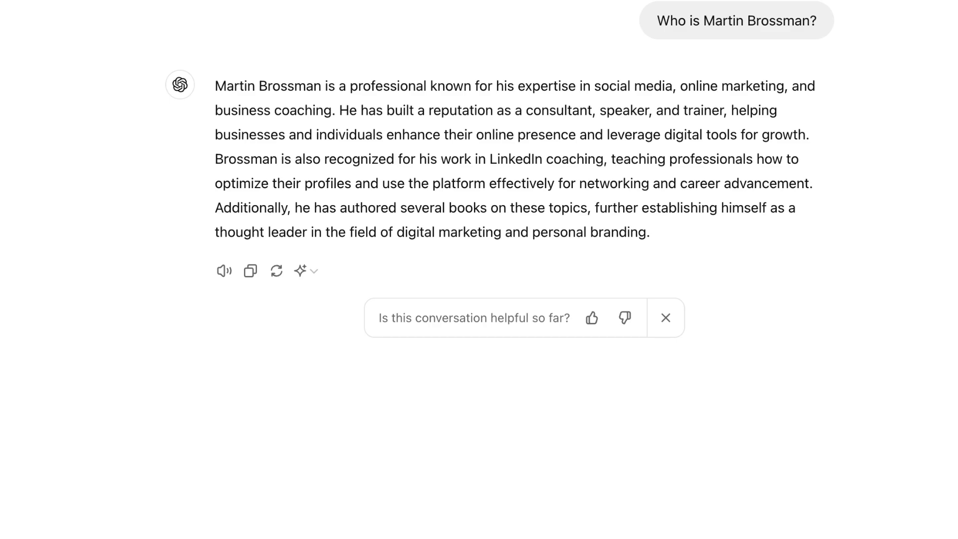
type("Where does he teach?")
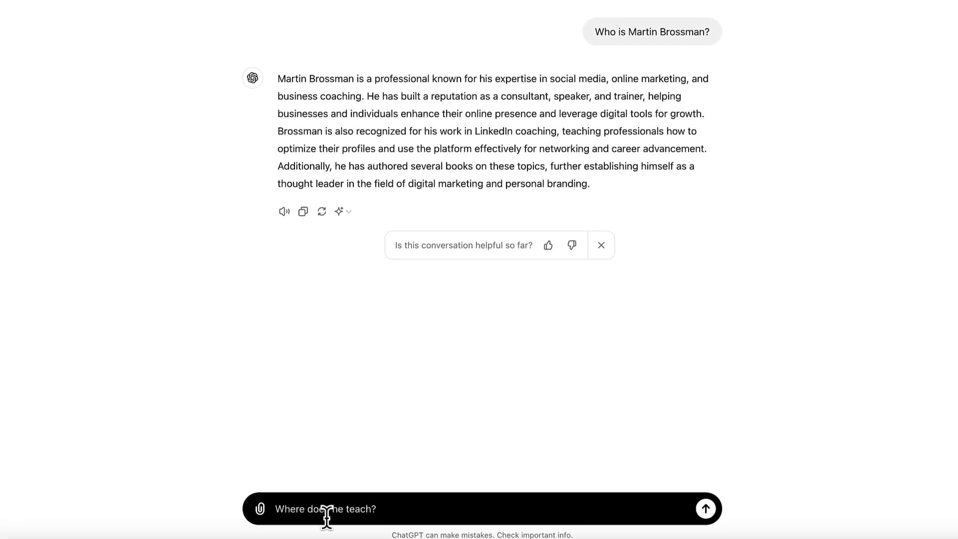
key("Return")
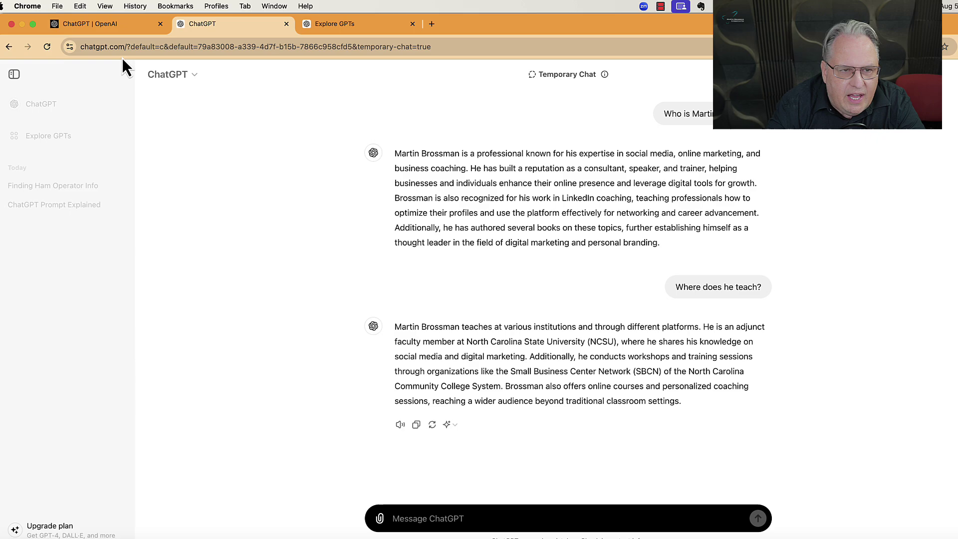
Switch the Temporary chat toggle off from the model dropdown.
left_click(193, 76)
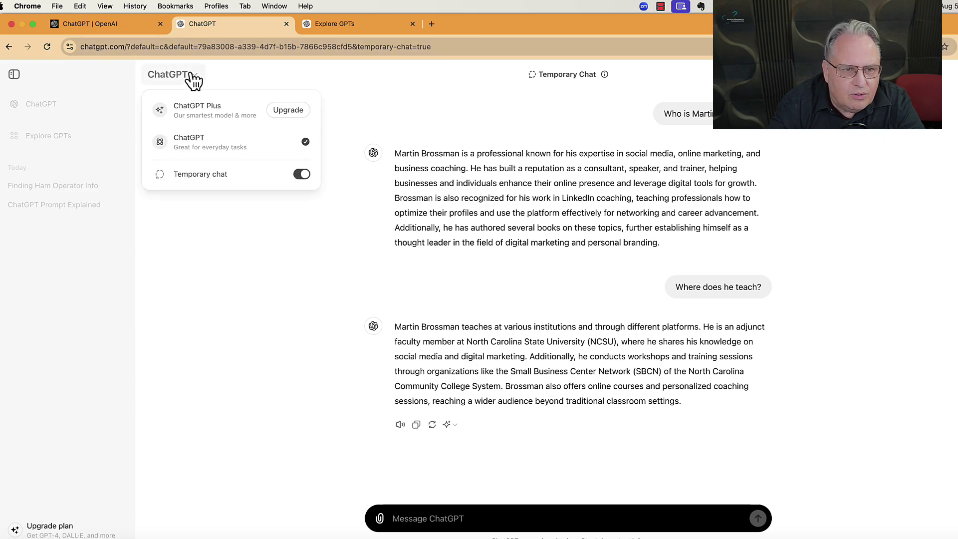
left_click(301, 175)
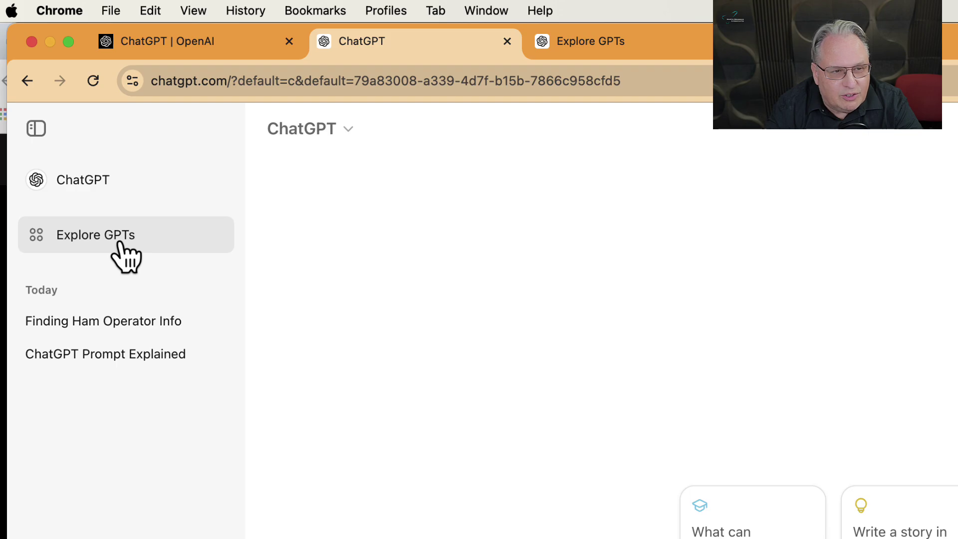
Search Explore GPTs for "Amateur Radio / Ham Radio Answers -Virtual Elmer" and view its details.
left_click(119, 244)
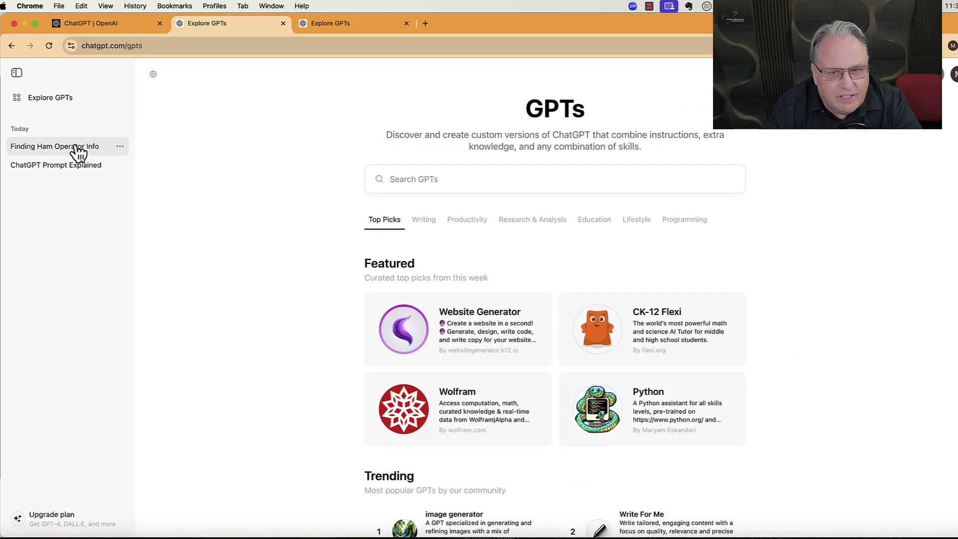
left_click(421, 184)
right_click(421, 186)
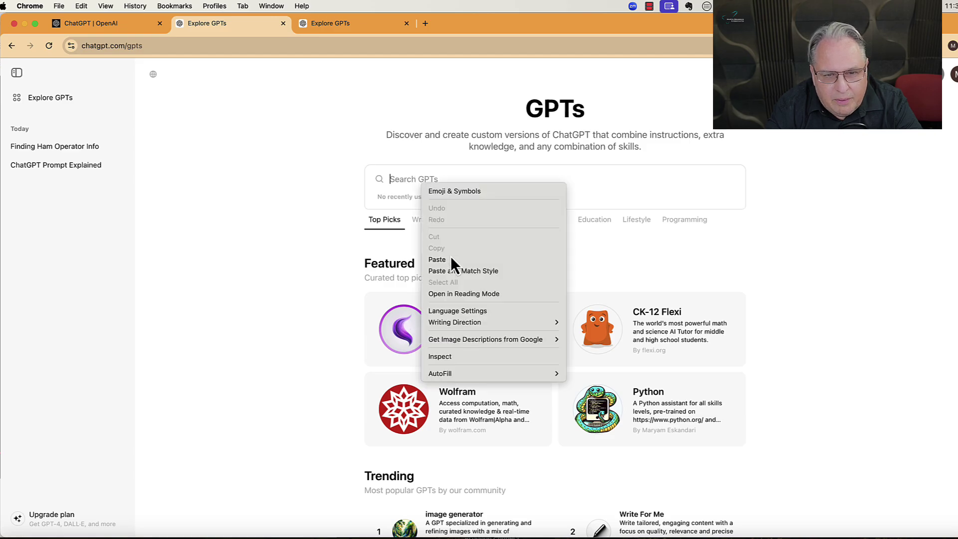
left_click(453, 263)
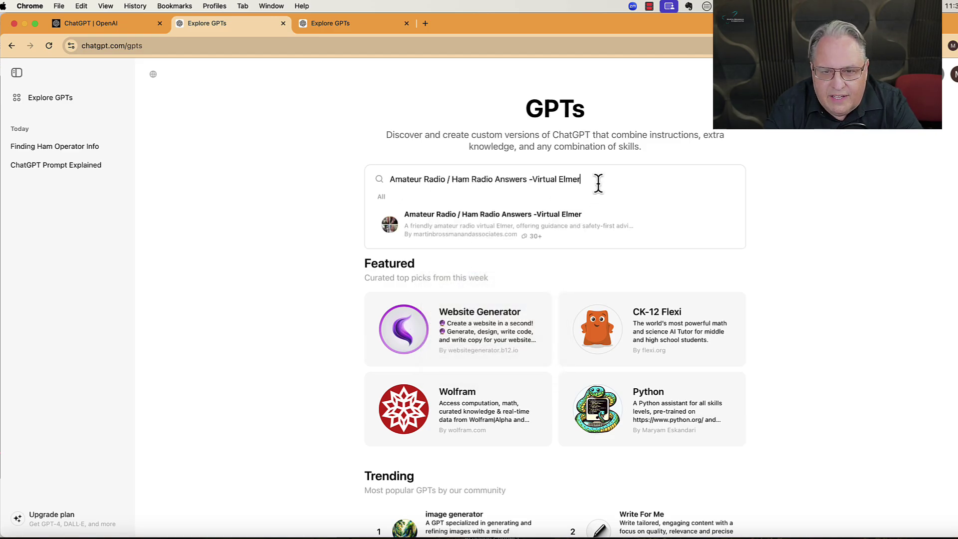
left_click(464, 225)
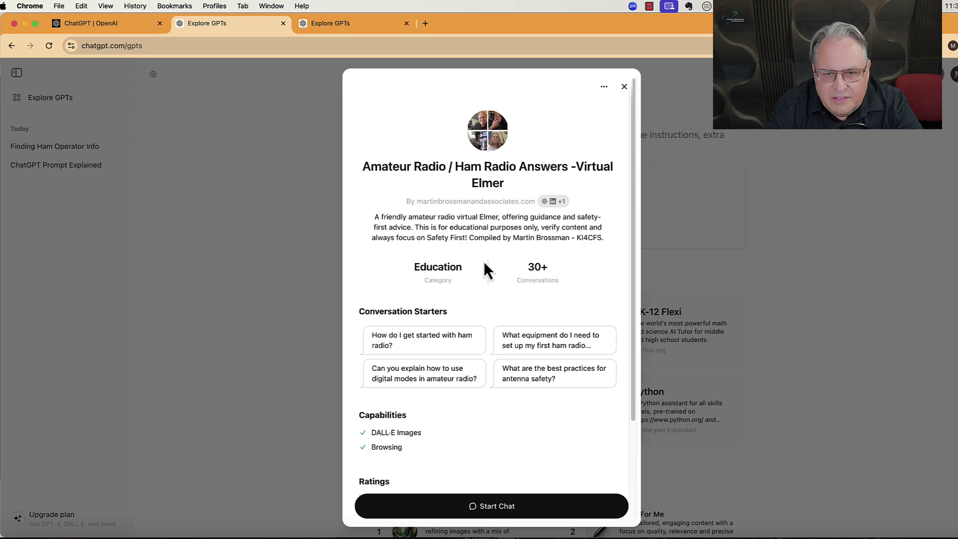
scroll(484, 261, "down", 2)
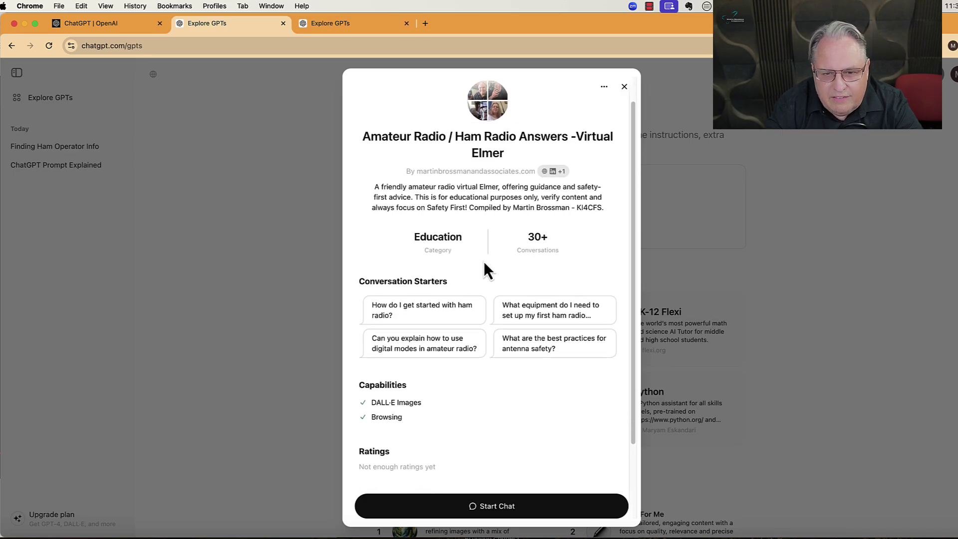
scroll(484, 261, "down", 5)
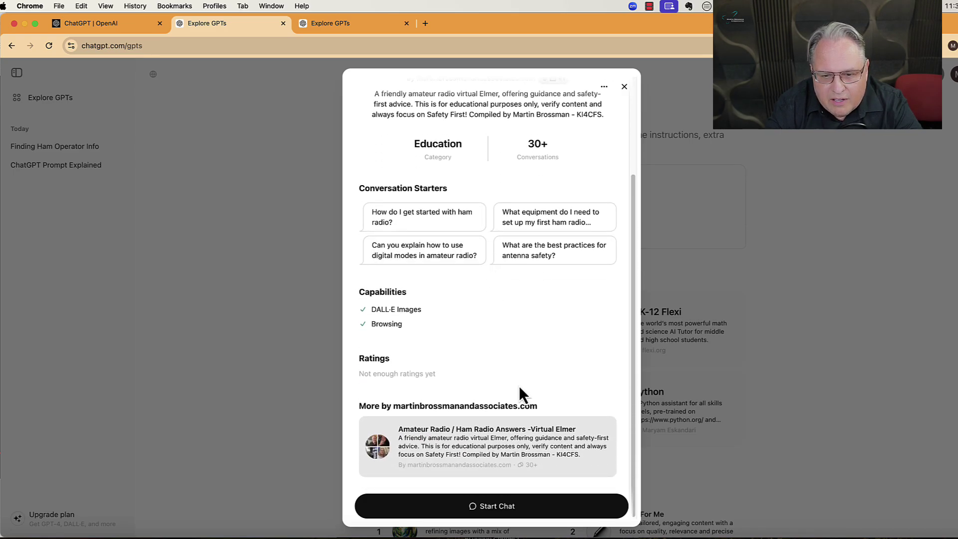
Start a Virtual Elmer chat and ask who a ham call sign belongs to.
left_click(491, 506)
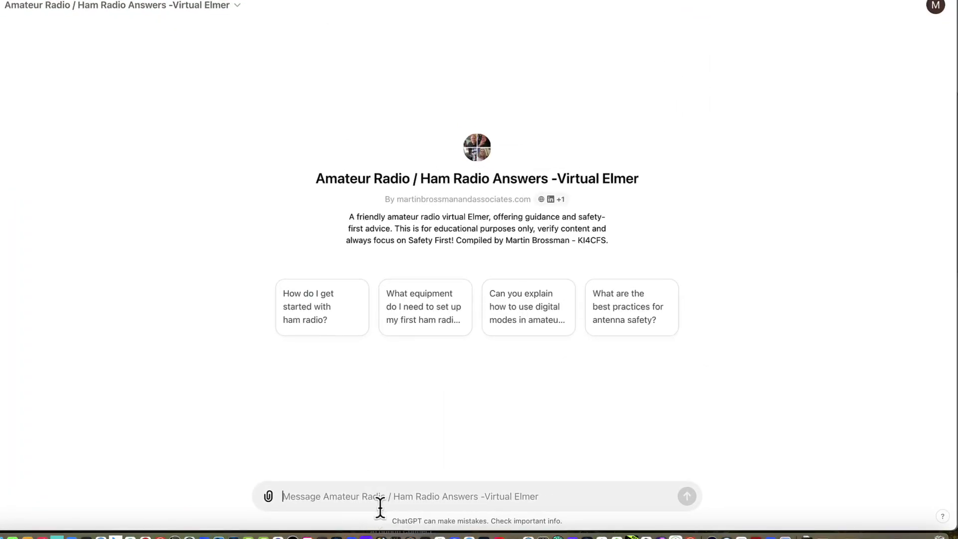
type("Who is")
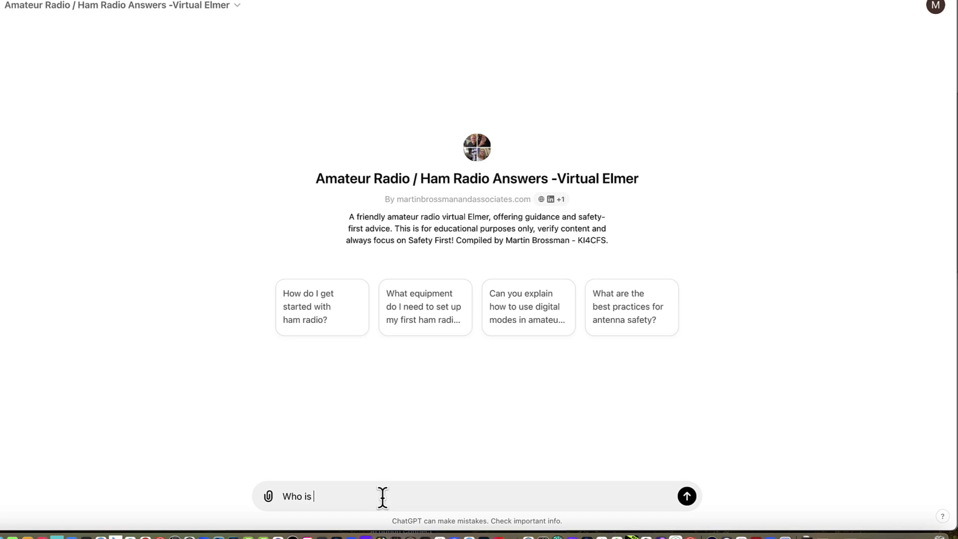
type(" KI4CFS?")
key("Return")
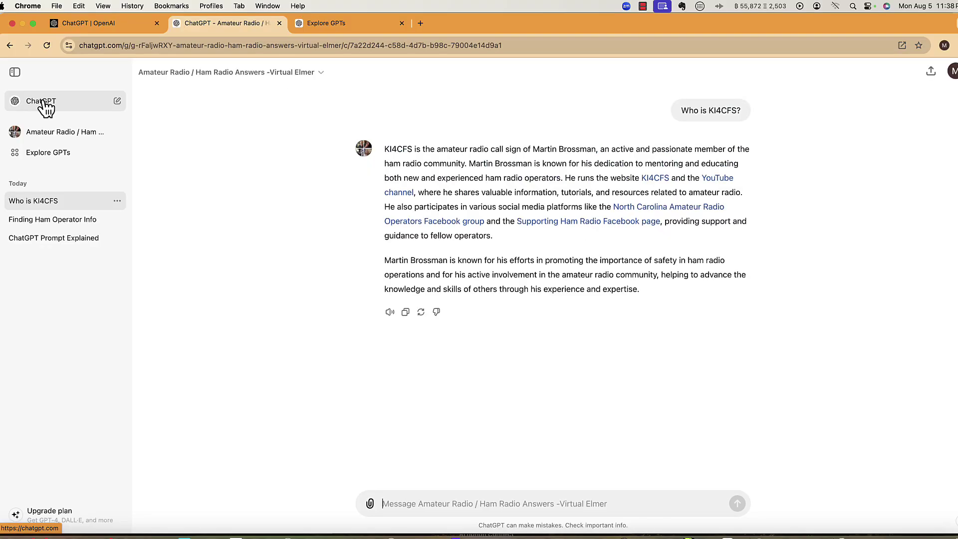
Start an empty new chat and pin the Amateur Radio Virtual Elmer GPT with Keep in sidebar.
left_click(44, 103)
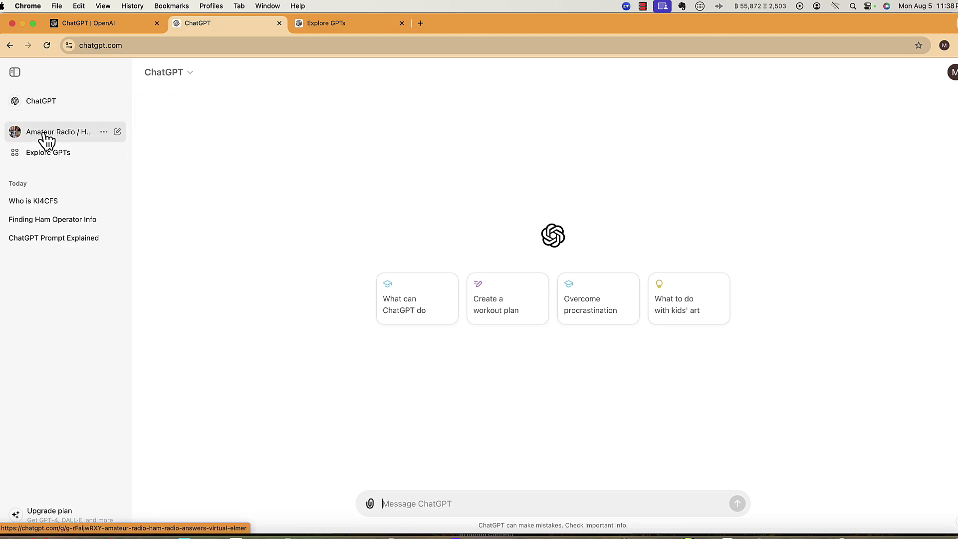
left_click(104, 132)
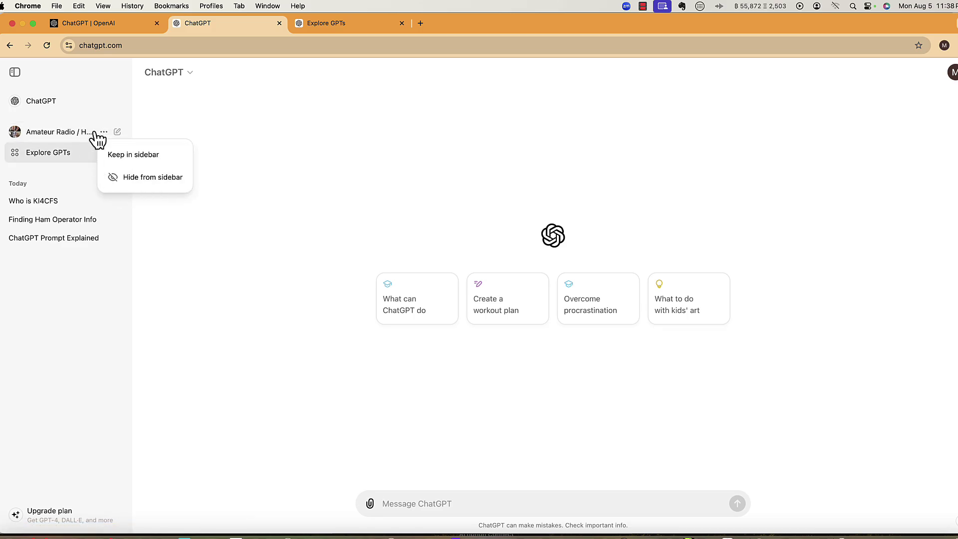
left_click(132, 155)
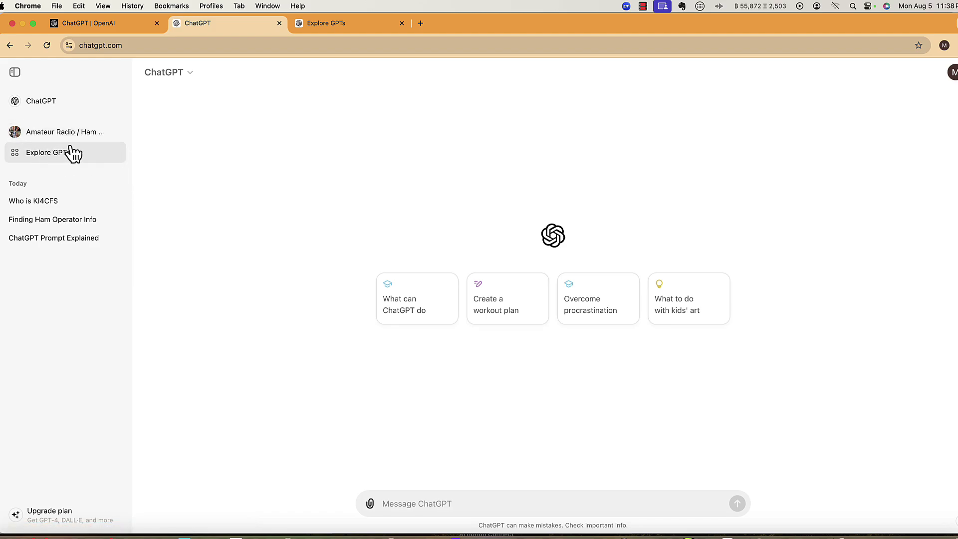